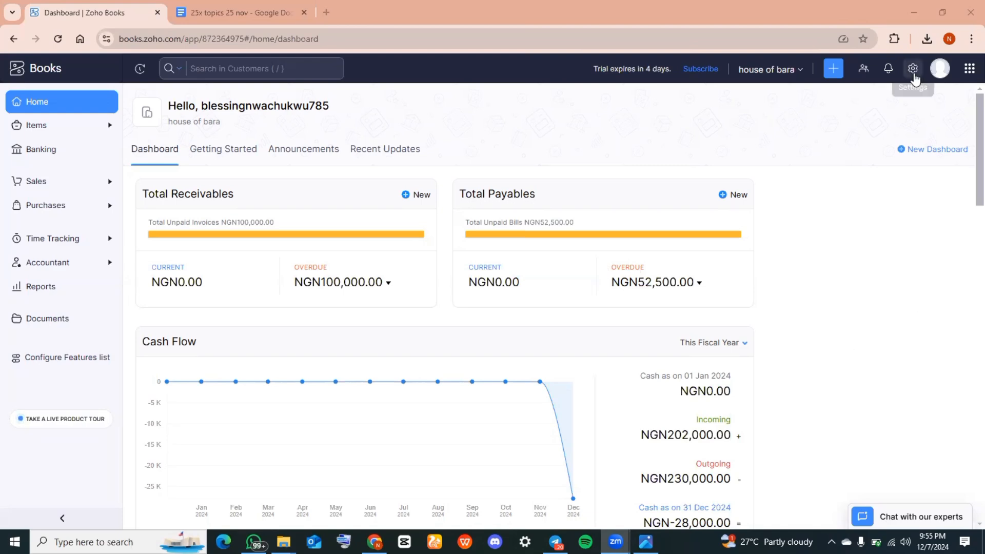
Open the PDF templates page in the customisation settings
left_click(912, 70)
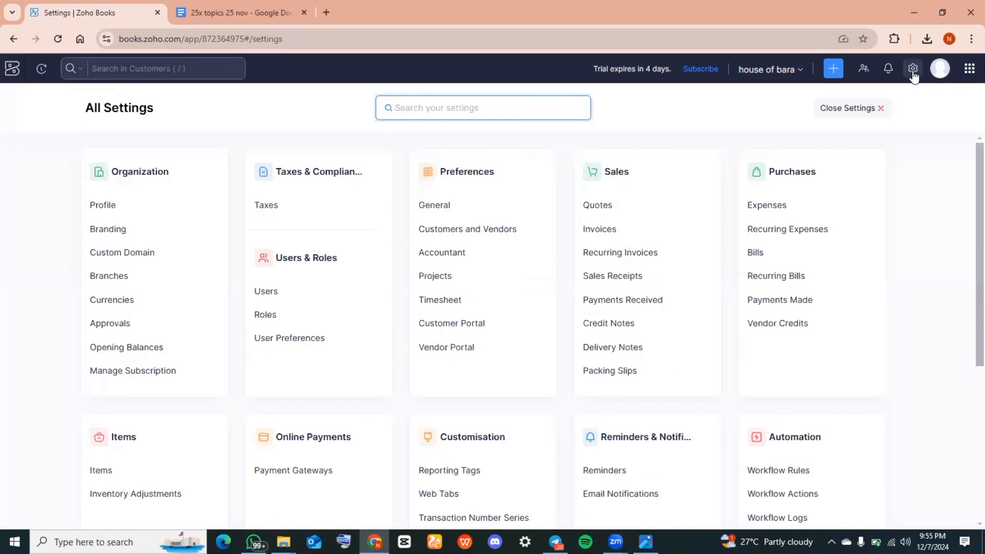
scroll(563, 324, "down", 1)
scroll(560, 320, "down", 2)
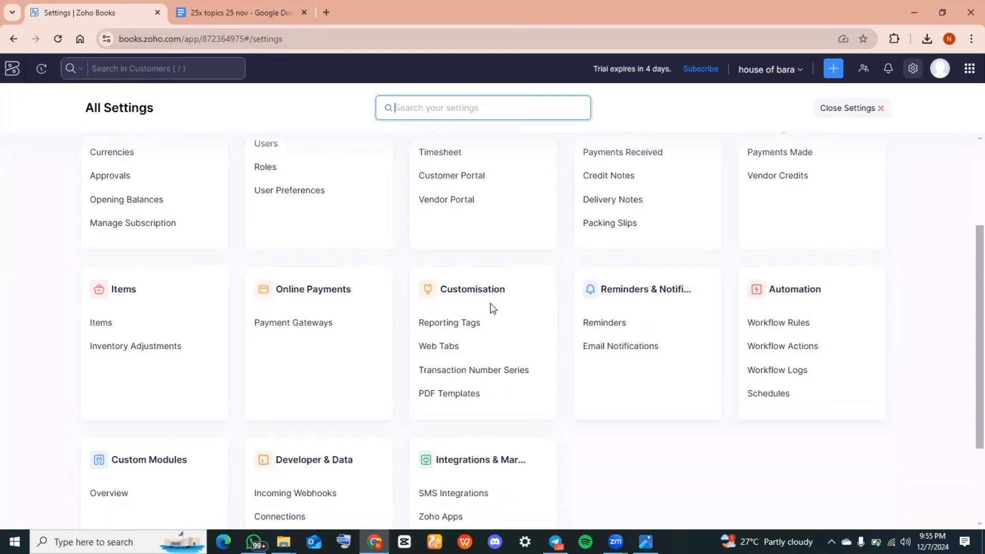
left_click(475, 394)
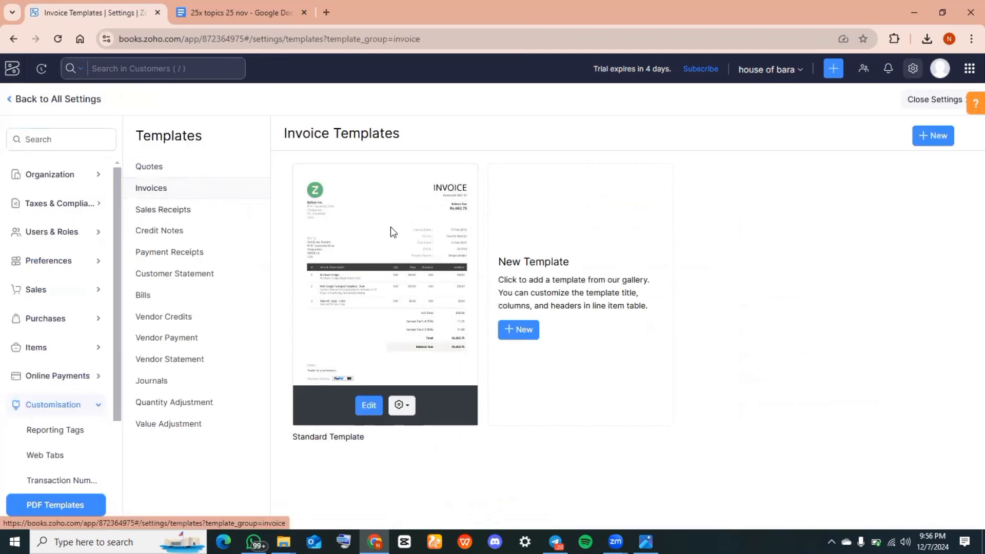
Start a new invoice template and pick the Continental design from the template gallery
left_click(518, 329)
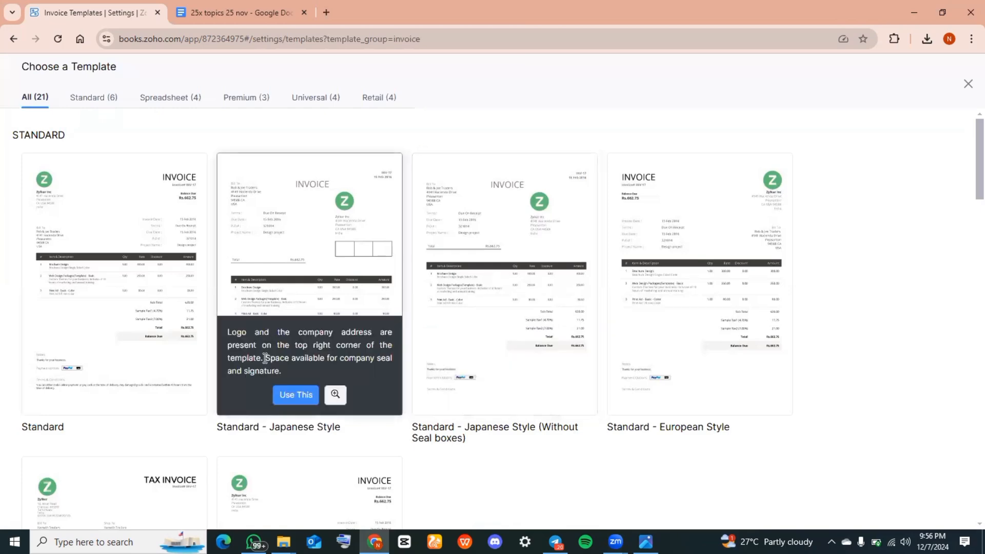
scroll(264, 358, "down", 5)
scroll(265, 358, "down", 6)
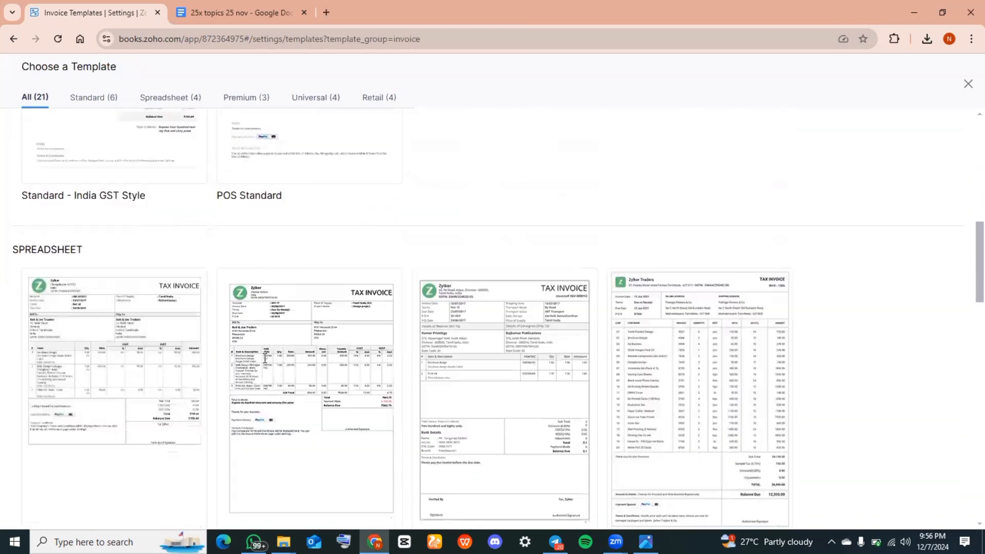
scroll(263, 360, "down", 2)
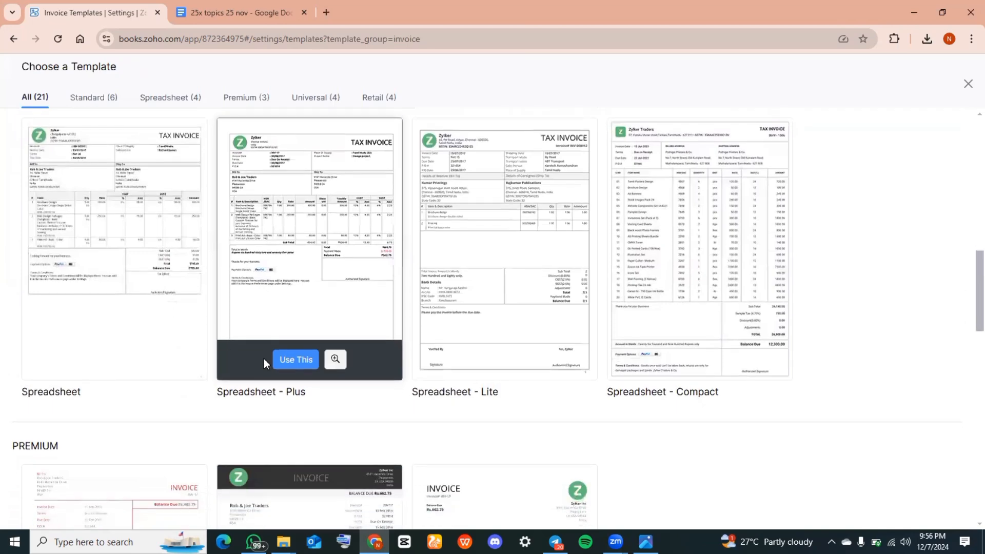
scroll(264, 359, "down", 5)
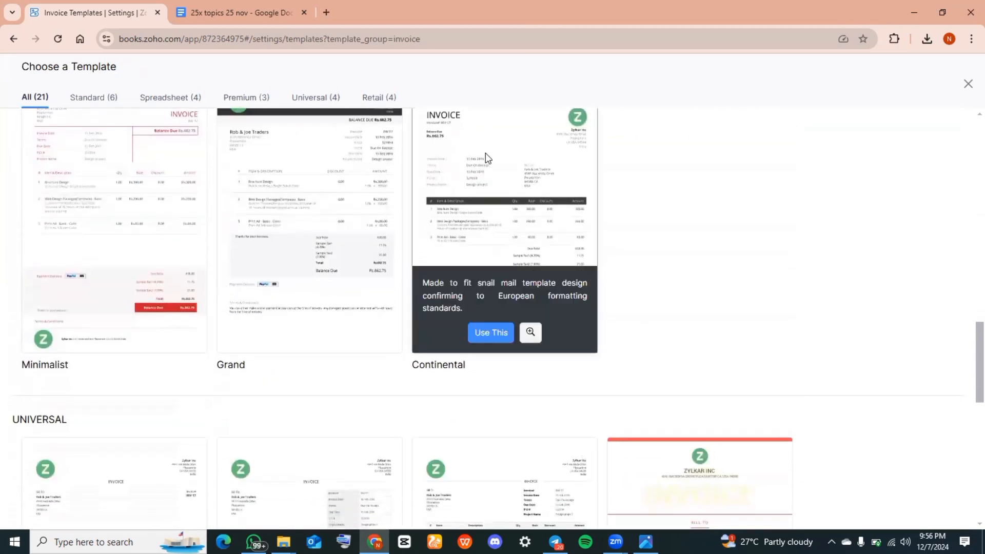
mouse_move(483, 353)
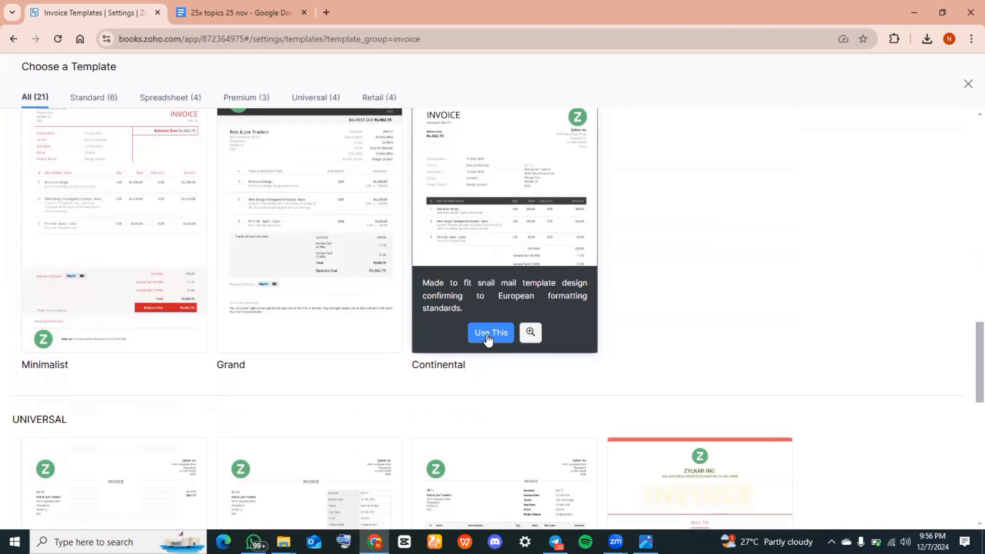
left_click(487, 334)
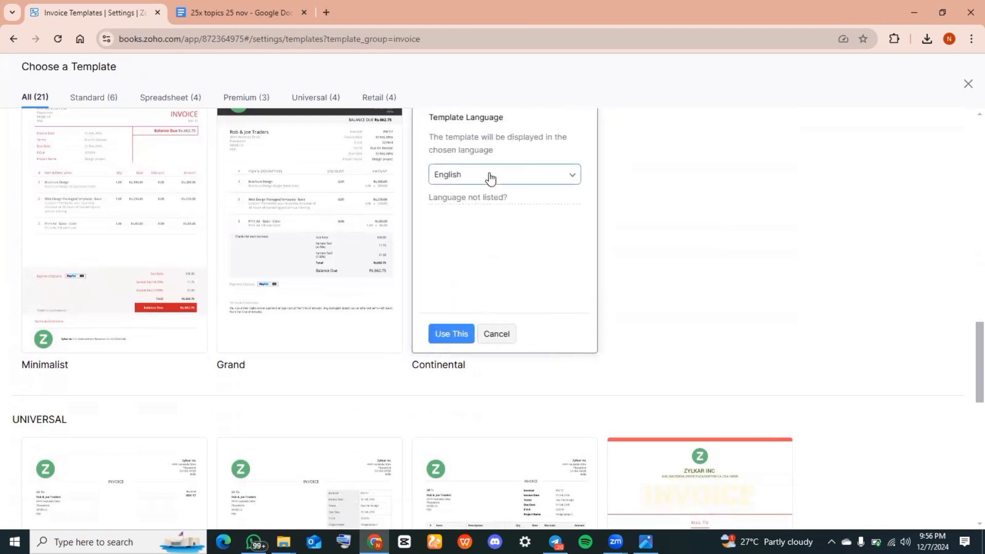
Look through the available template languages, keep English, and use the Continental template
left_click(540, 175)
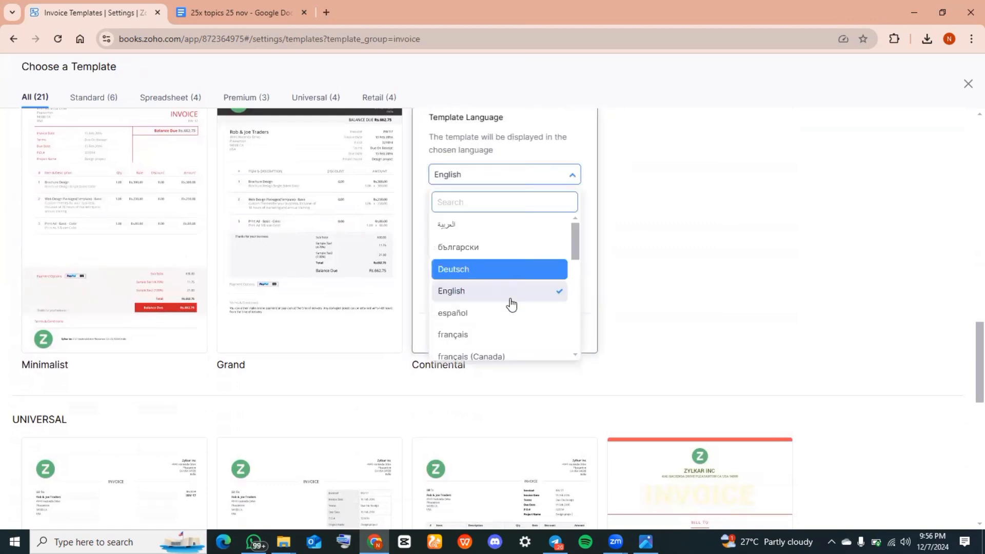
scroll(512, 310, "down", 3)
scroll(511, 310, "down", 5)
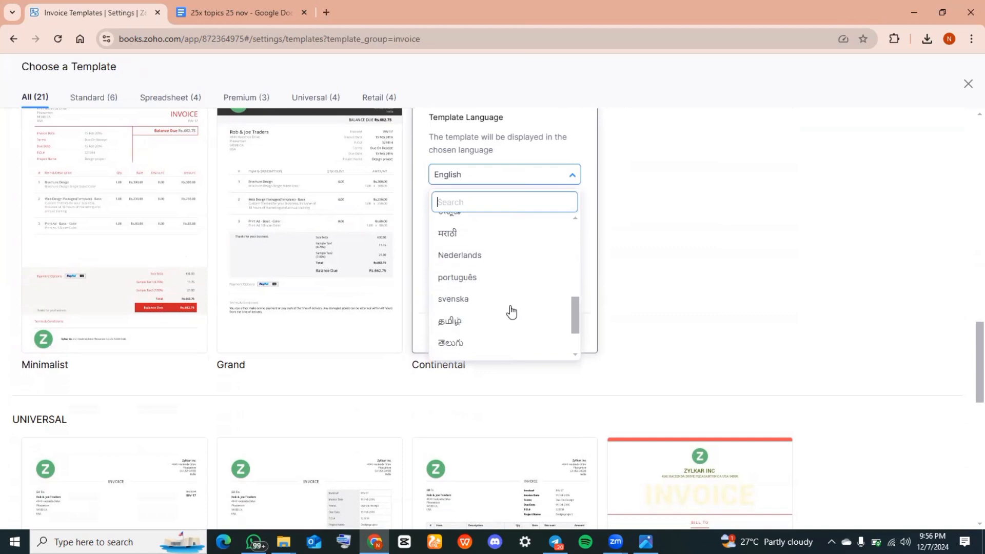
scroll(511, 311, "up", 4)
scroll(508, 311, "up", 3)
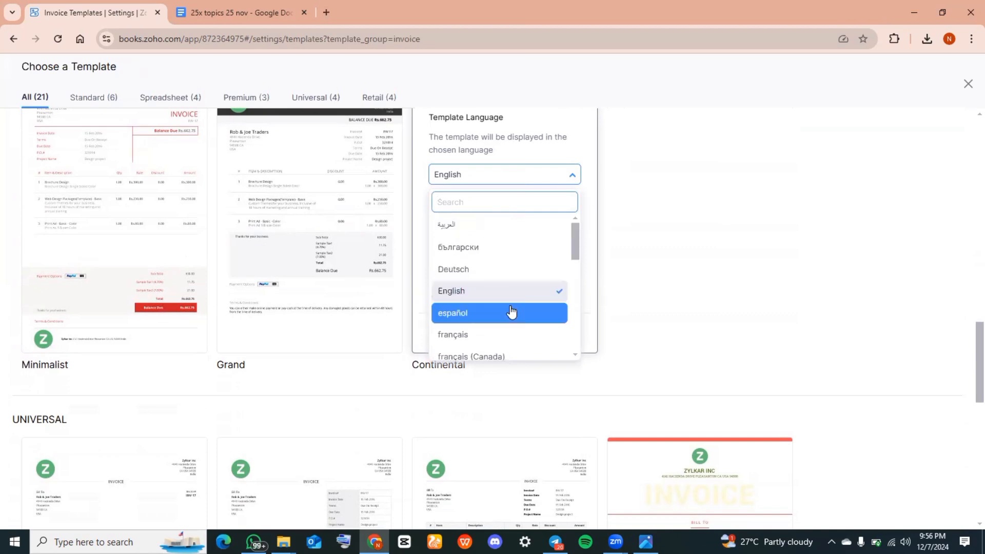
left_click(596, 287)
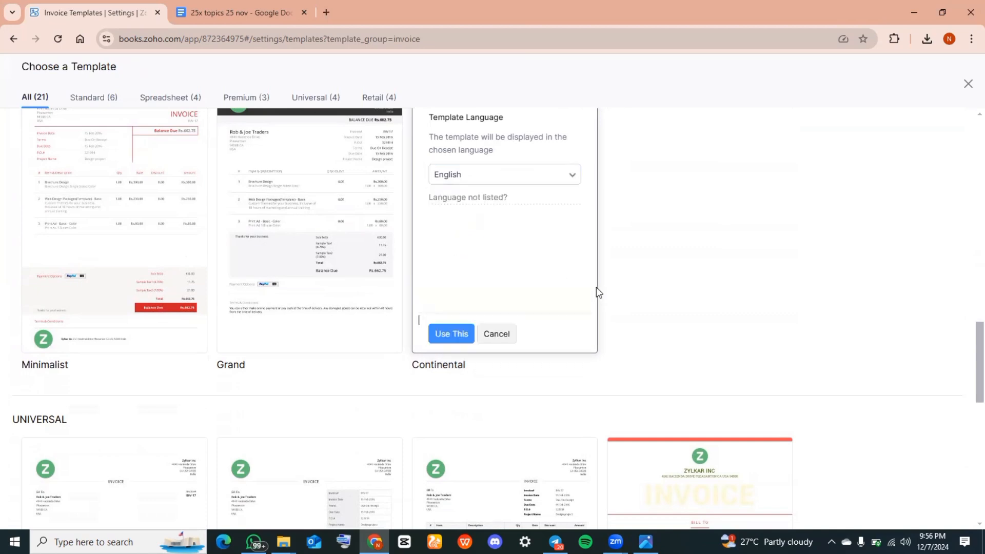
left_click(452, 334)
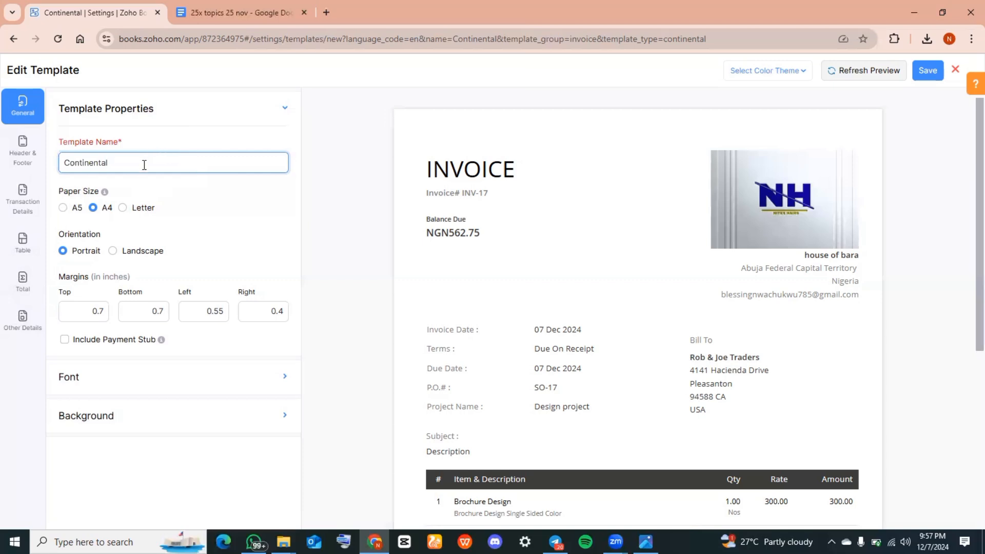
Rename the template as BARA INVOICE
key("BackSpace")
key("BackSpace")
key("BackSpace")
key("BackSpace")
key("BackSpace")
key("BackSpace")
key("BackSpace")
key("BackSpace")
key("BackSpace")
key("BackSpace")
type("BARA INVOICE")
Try the A5 paper size, return to A4, and set the template's orientation to landscape
left_click(63, 208)
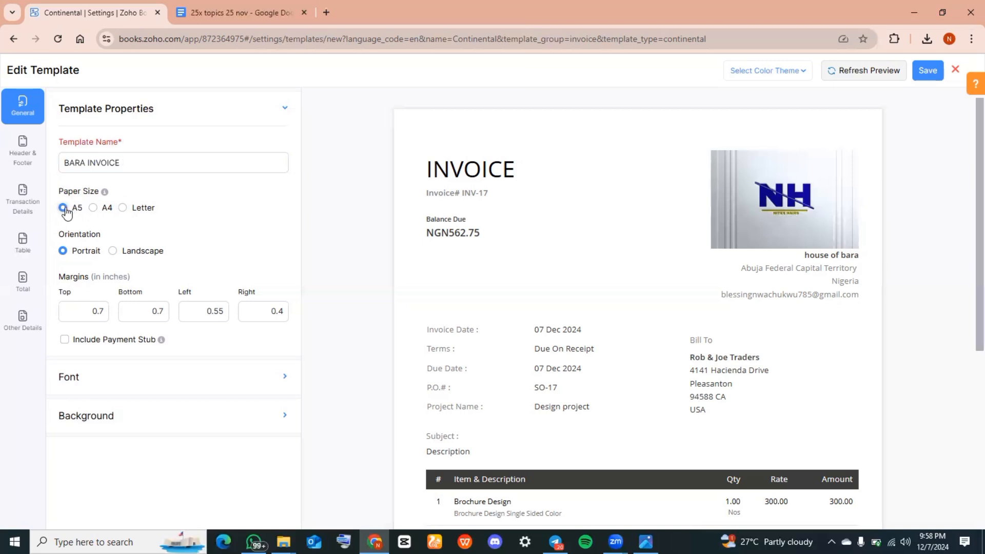
left_click(94, 209)
left_click(114, 252)
left_click(75, 254)
left_click(112, 251)
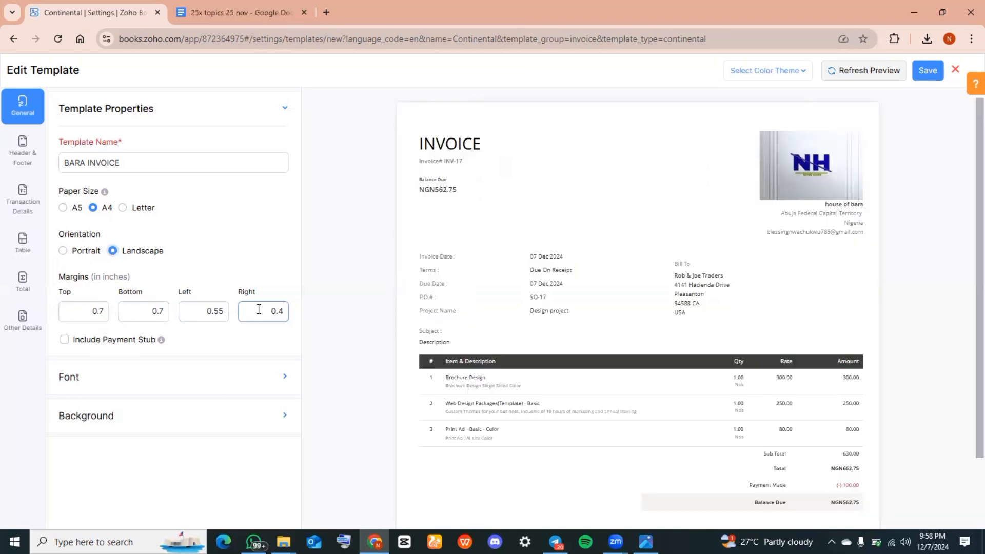
Review the PDF fonts offered in the template's font settings, keeping Open Sans
left_click(285, 377)
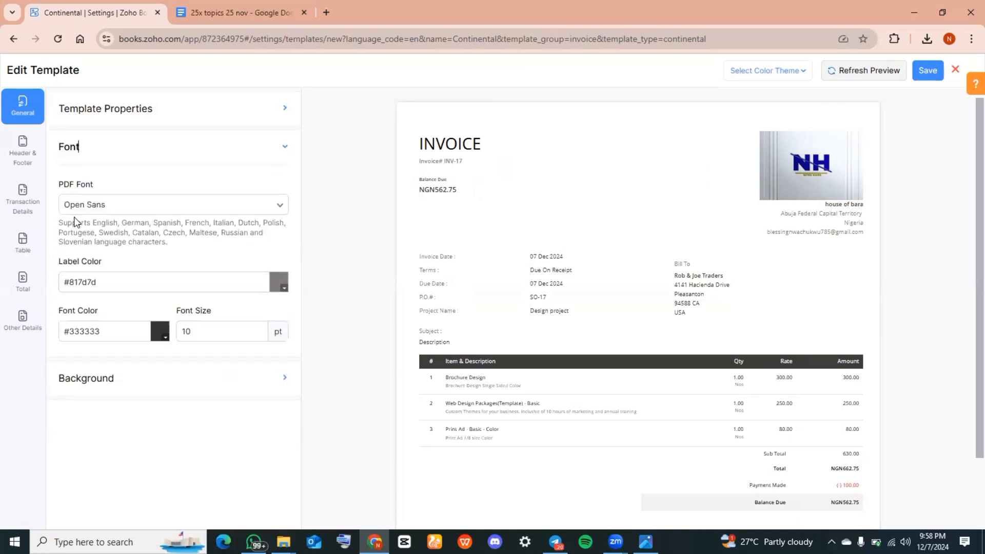
left_click(237, 210)
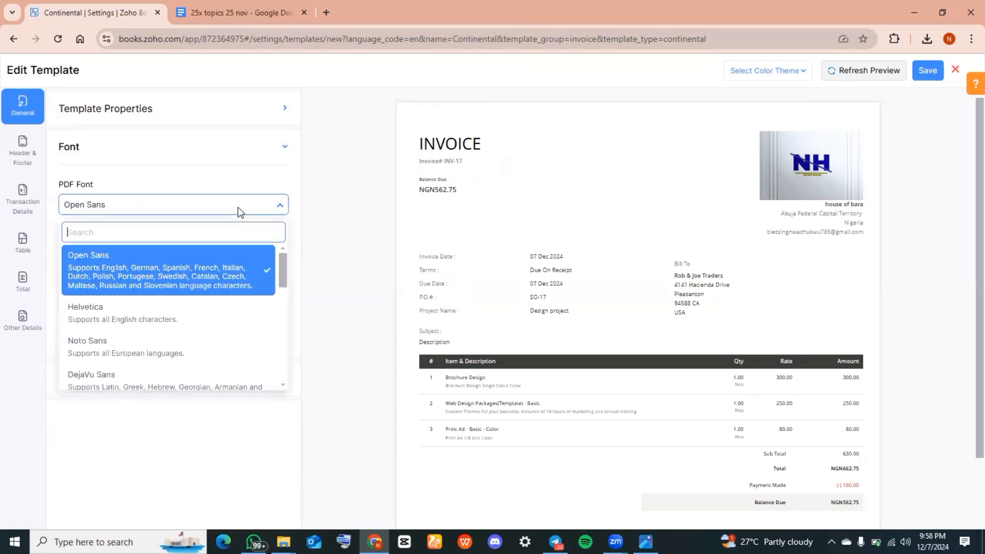
scroll(121, 319, "down", 3)
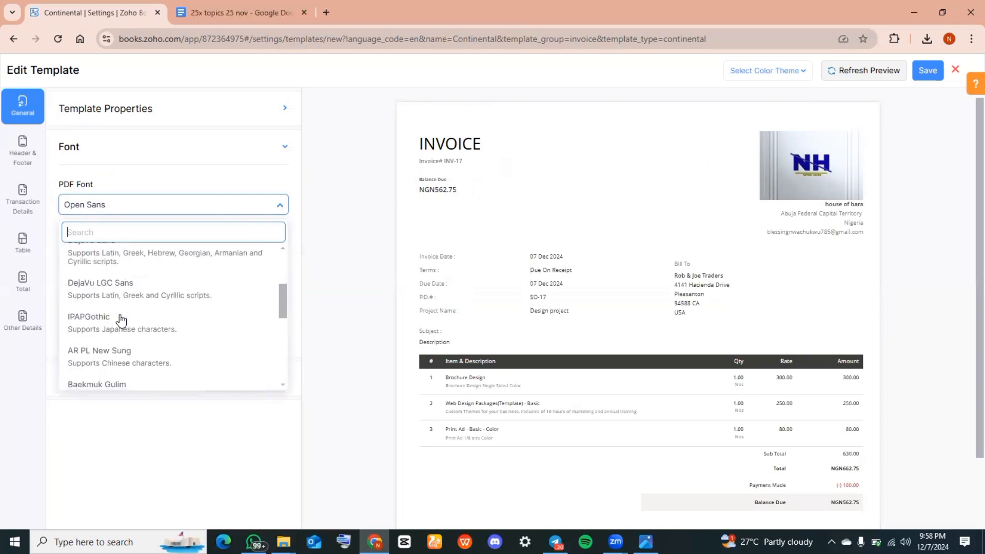
scroll(121, 319, "down", 6)
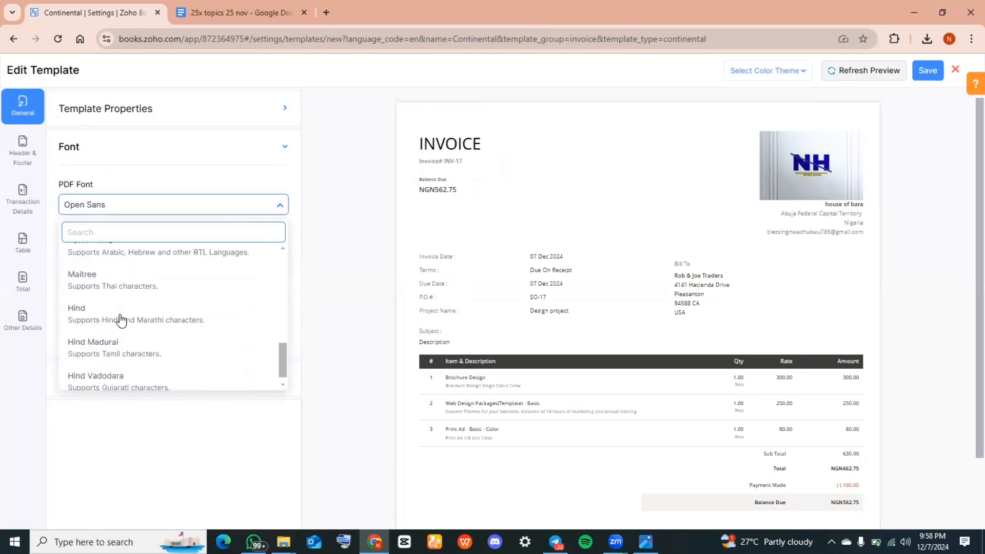
left_click(368, 214)
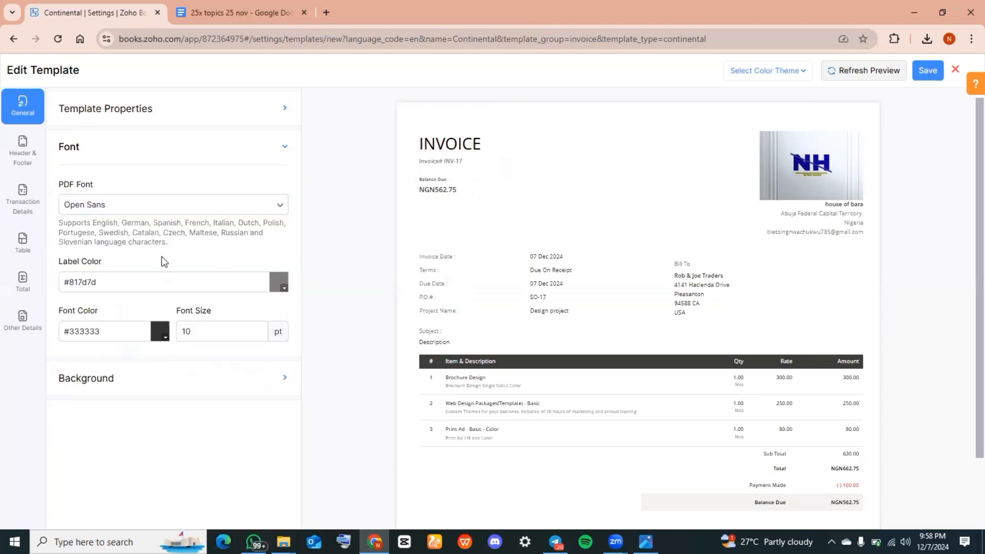
Upload NH__2_-removebg-preview (1) from Downloads as the template's background image and save the template to apply it
left_click(194, 429)
left_click(210, 387)
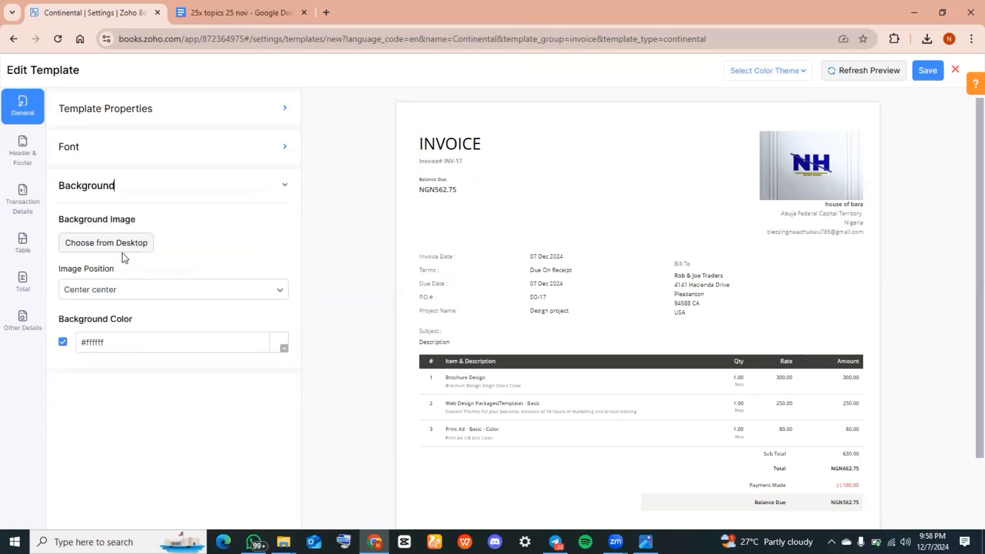
left_click(96, 244)
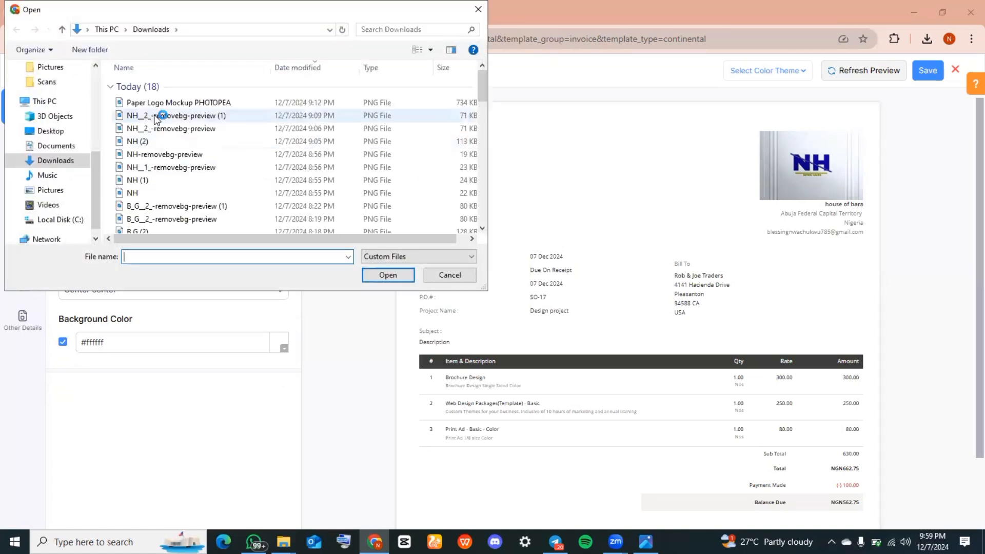
left_click(155, 116)
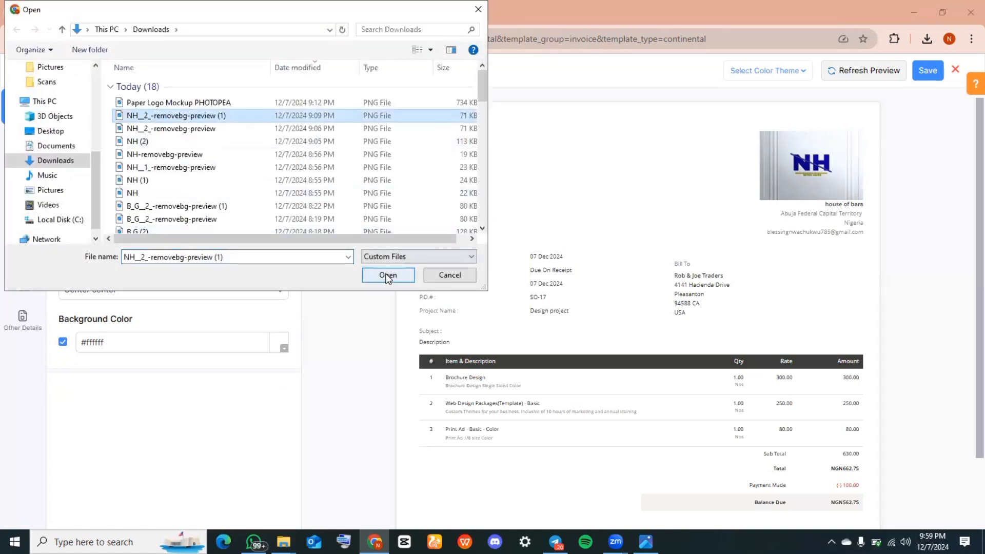
left_click(388, 273)
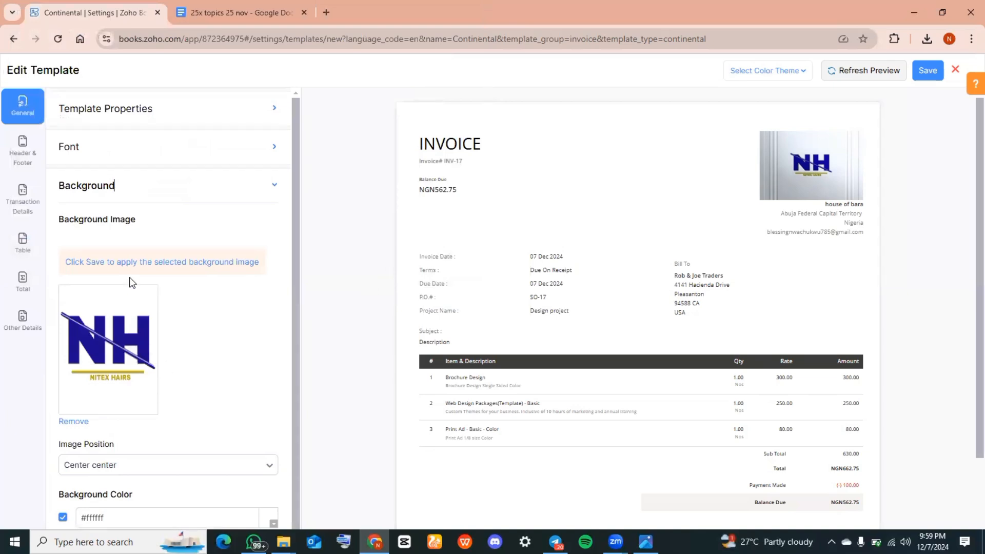
left_click(133, 263)
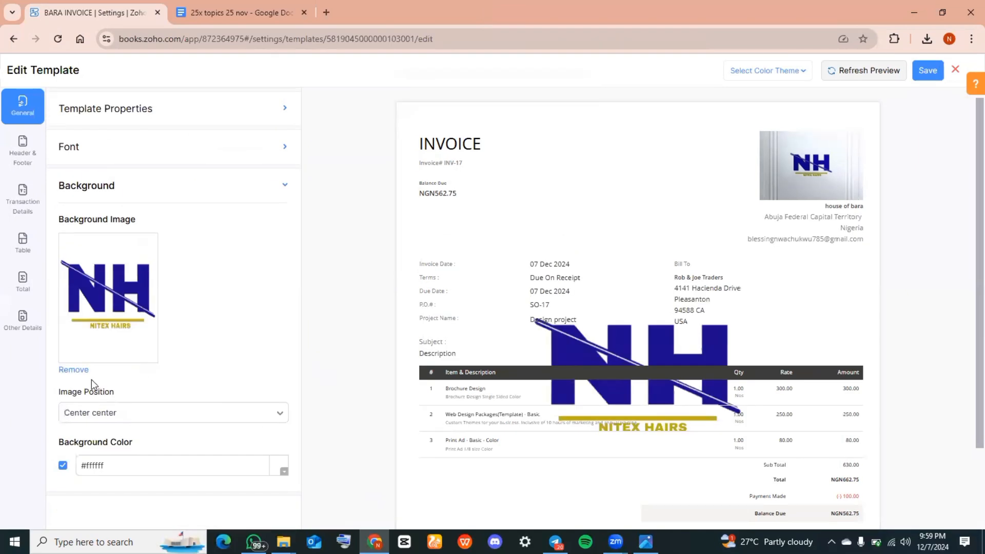
Remove the template's background image and open the header and footer settings
left_click(73, 369)
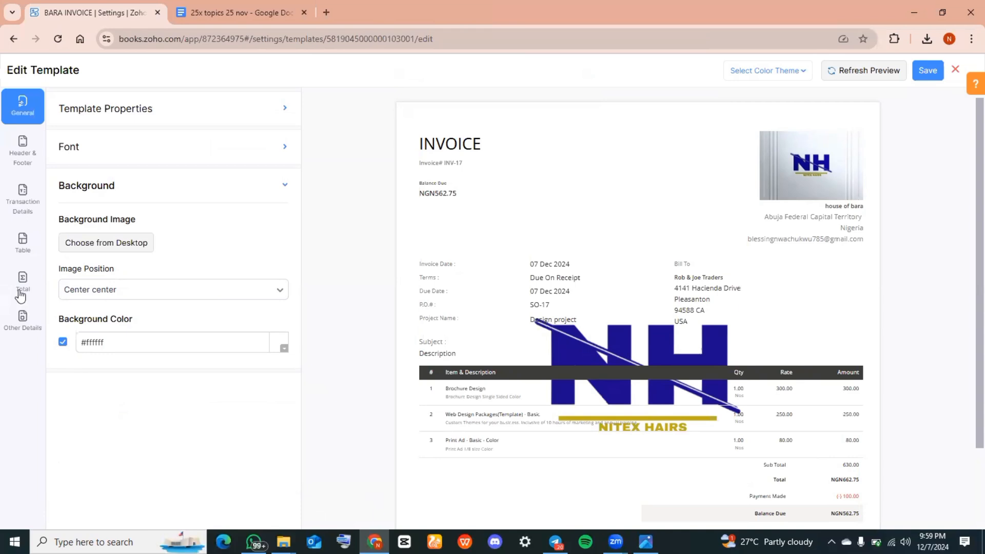
left_click(14, 157)
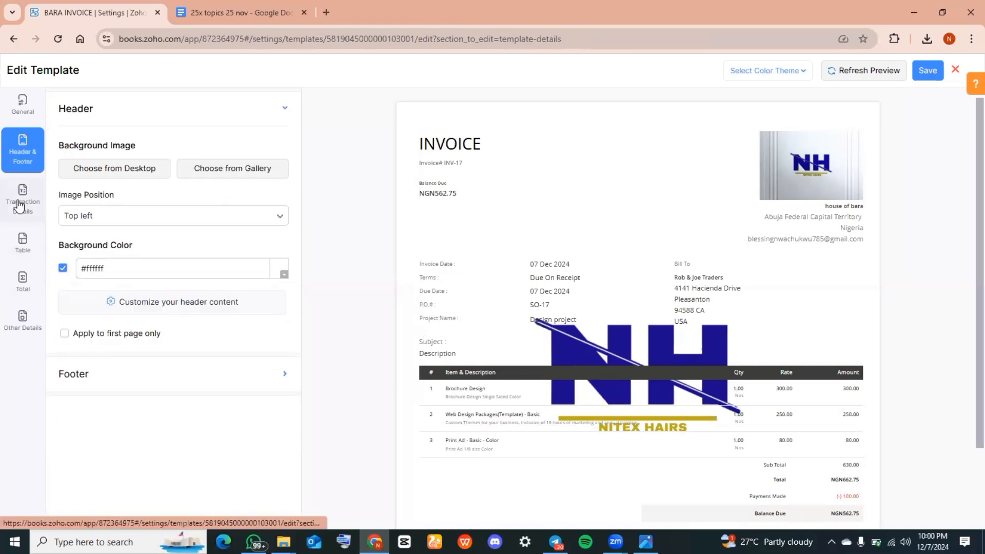
Turn off the document title in the document details of the transaction settings
left_click(52, 205)
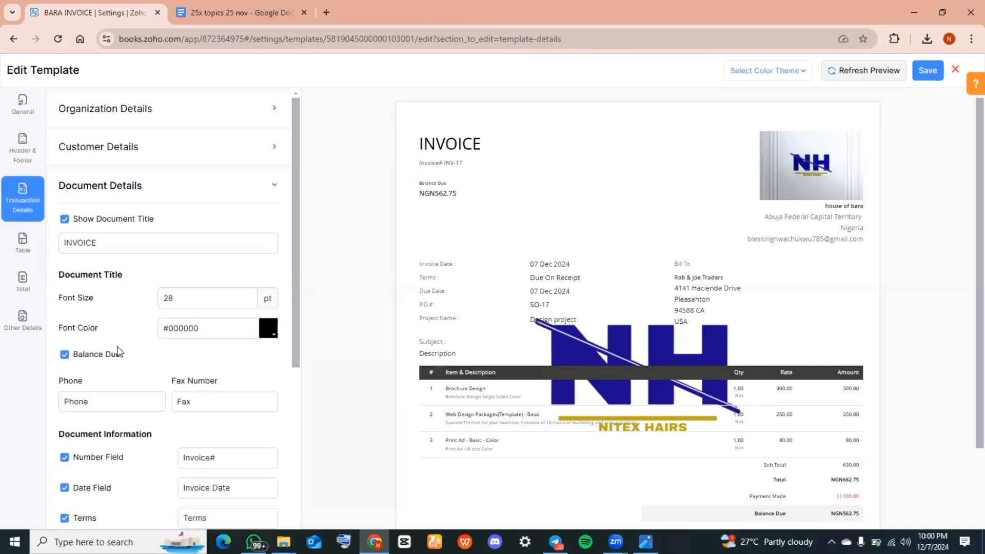
left_click(86, 241)
left_click(64, 221)
Toggle the number field off and back on, keep the terms field shown, and enable the status stamp
scroll(131, 454, "down", 5)
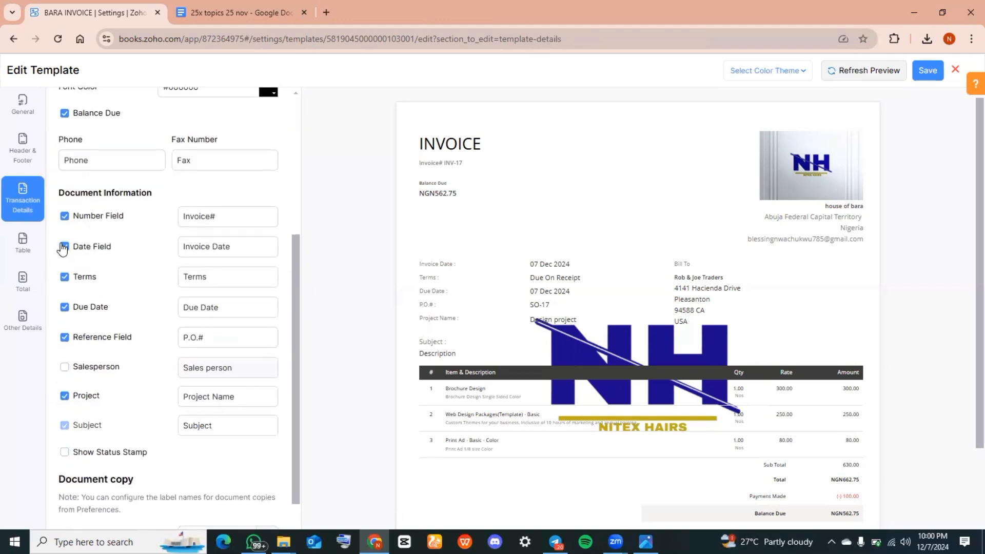
left_click(64, 216)
left_click(64, 216)
left_click(64, 277)
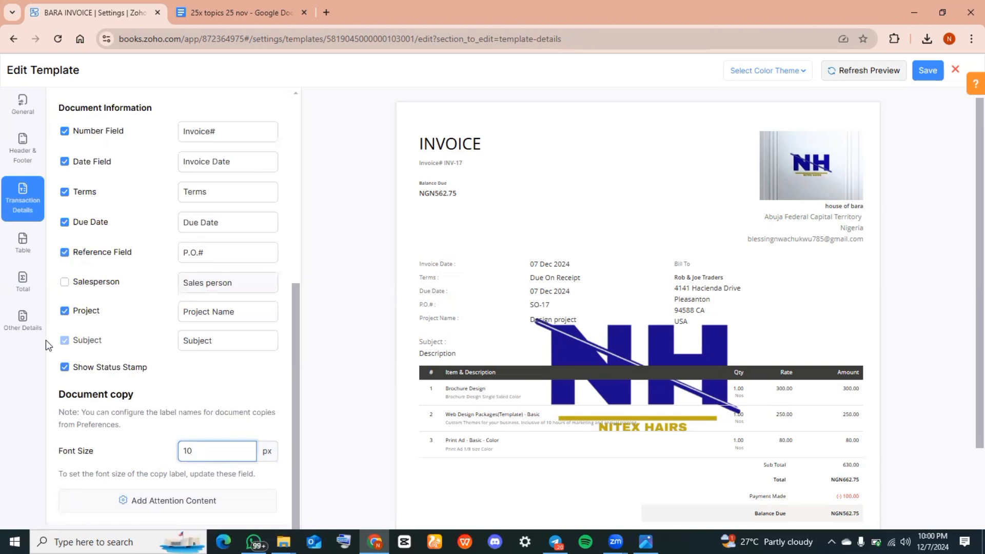
Open the table settings and review the column fields, widths and labels of the line-item table
left_click(18, 256)
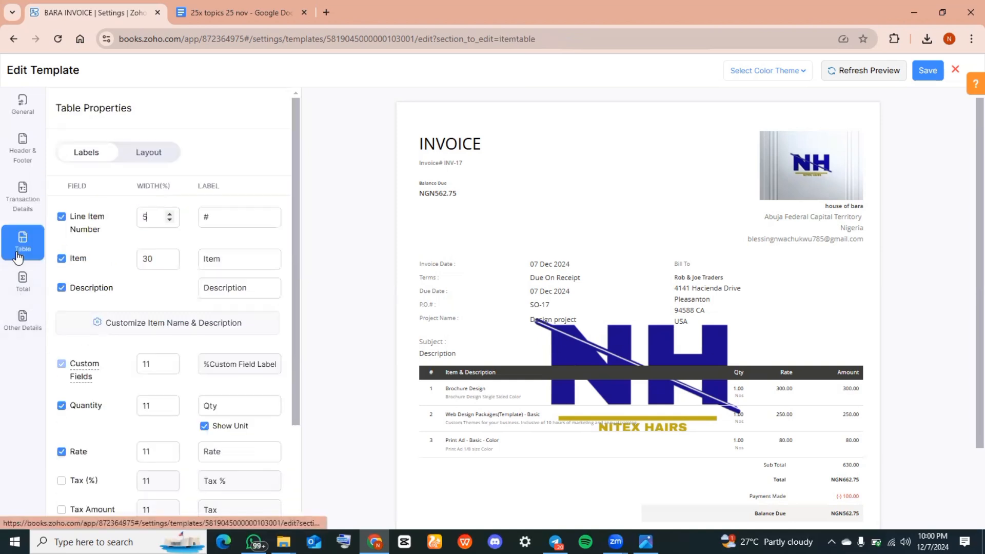
scroll(131, 308, "down", 4)
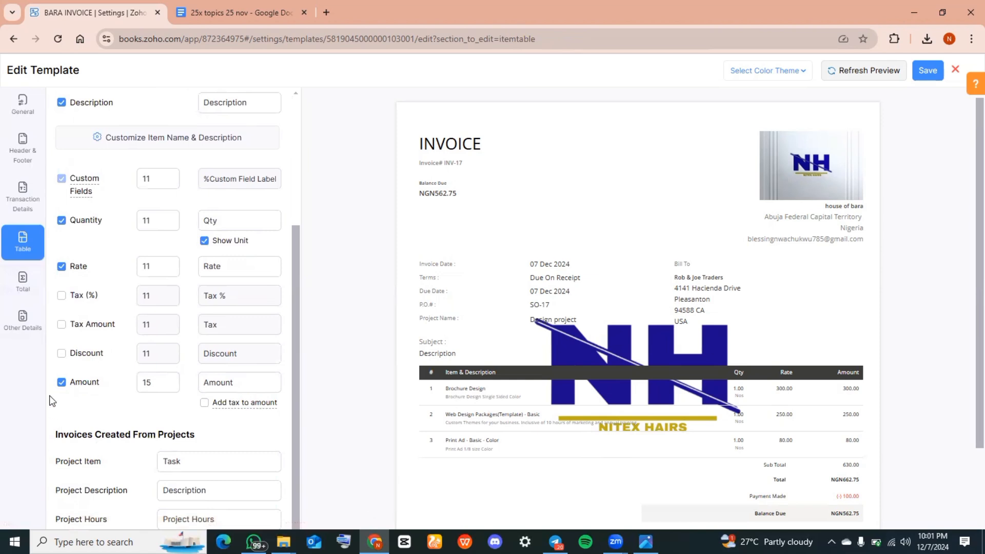
Review the total section's labels and payment detail fields, and open the template's other details settings
left_click(31, 288)
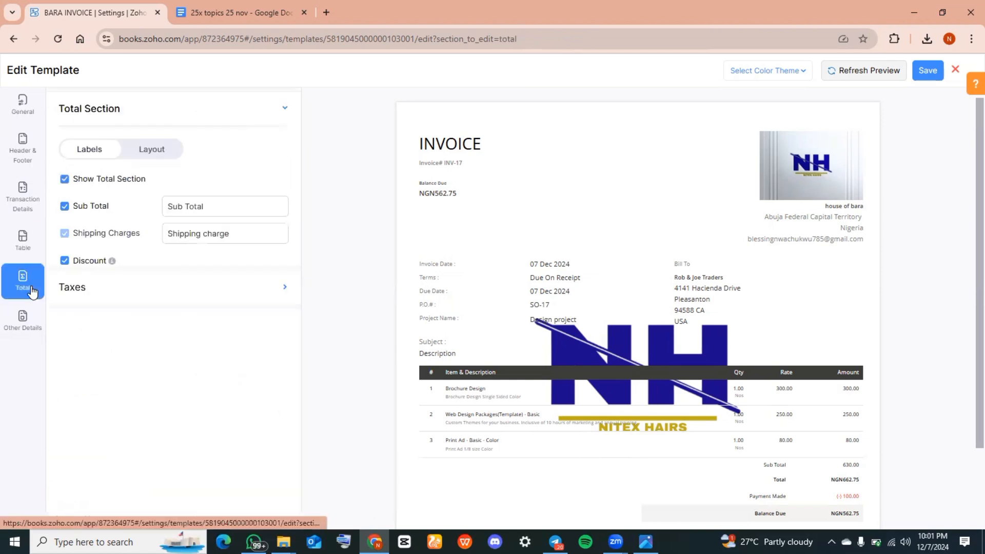
scroll(83, 388, "down", 3)
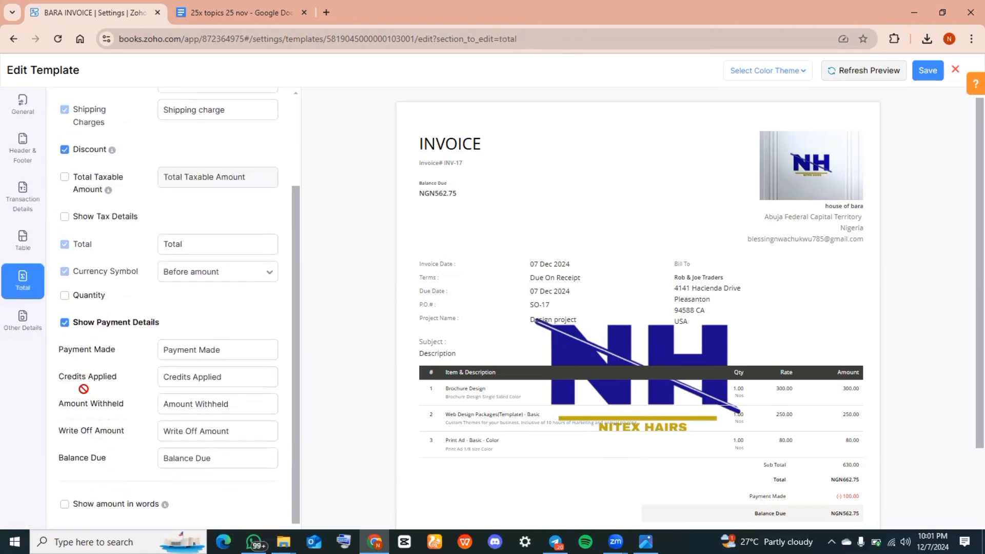
scroll(83, 388, "down", 1)
scroll(84, 389, "up", 4)
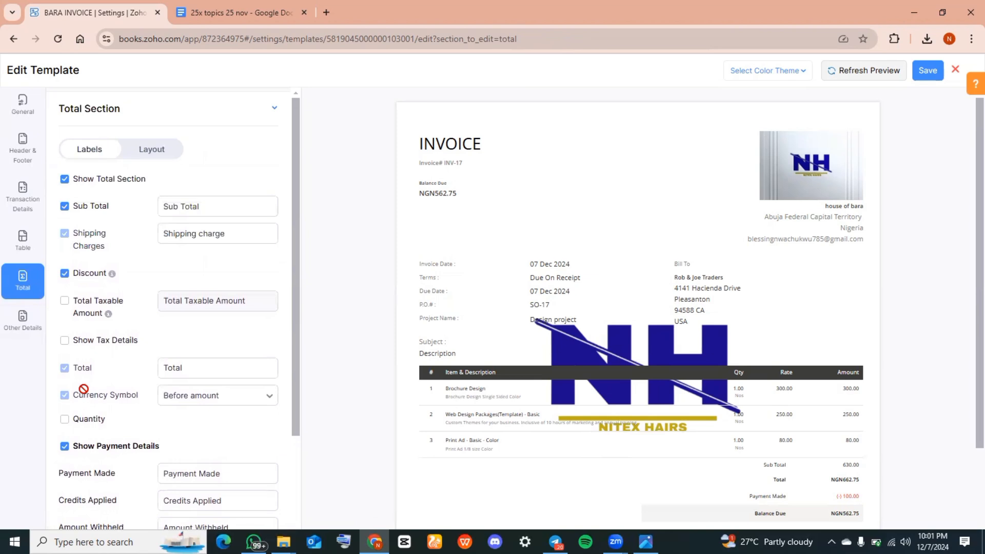
scroll(83, 387, "down", 4)
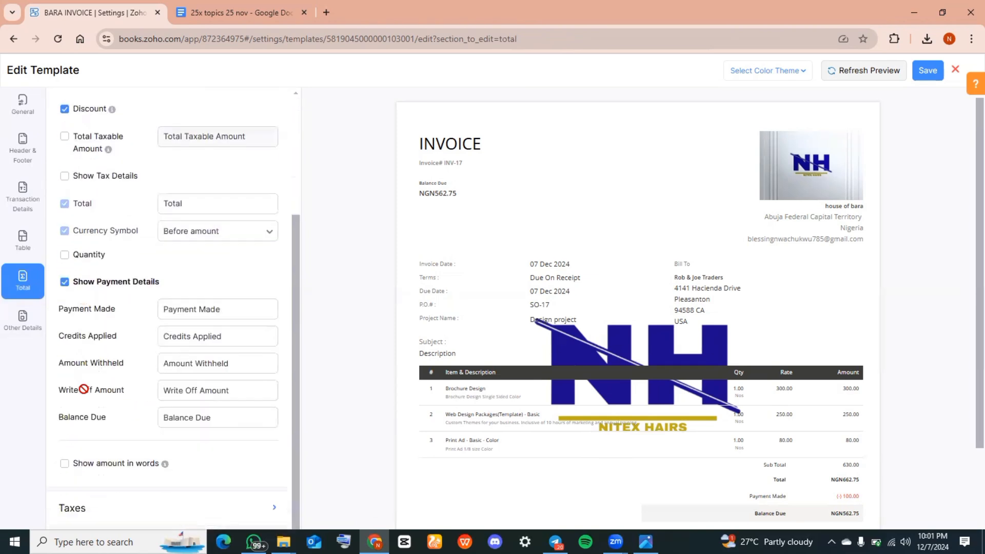
left_click(14, 326)
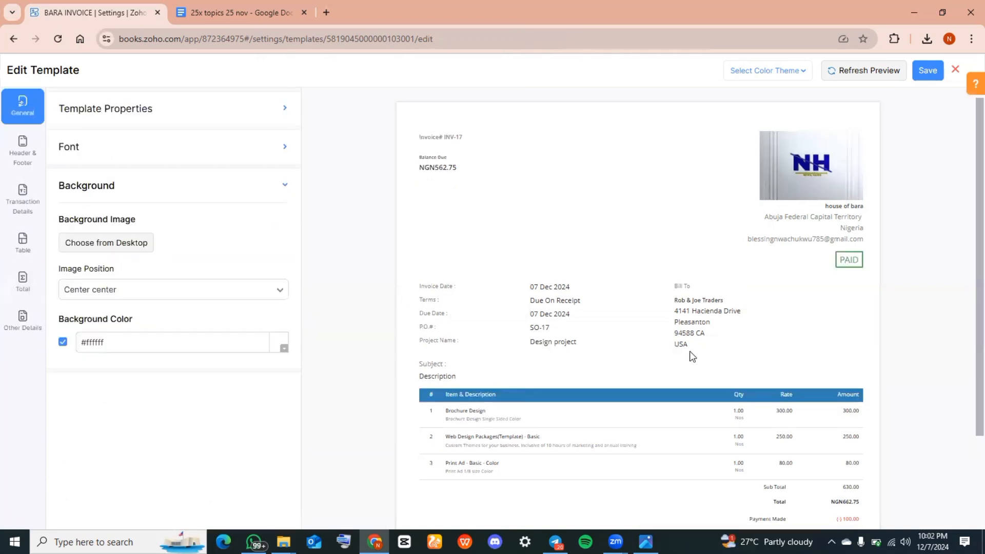
Check the invoice preview down to the terms and conditions and save the BARA INVOICE template
scroll(689, 351, "down", 2)
scroll(690, 353, "down", 2)
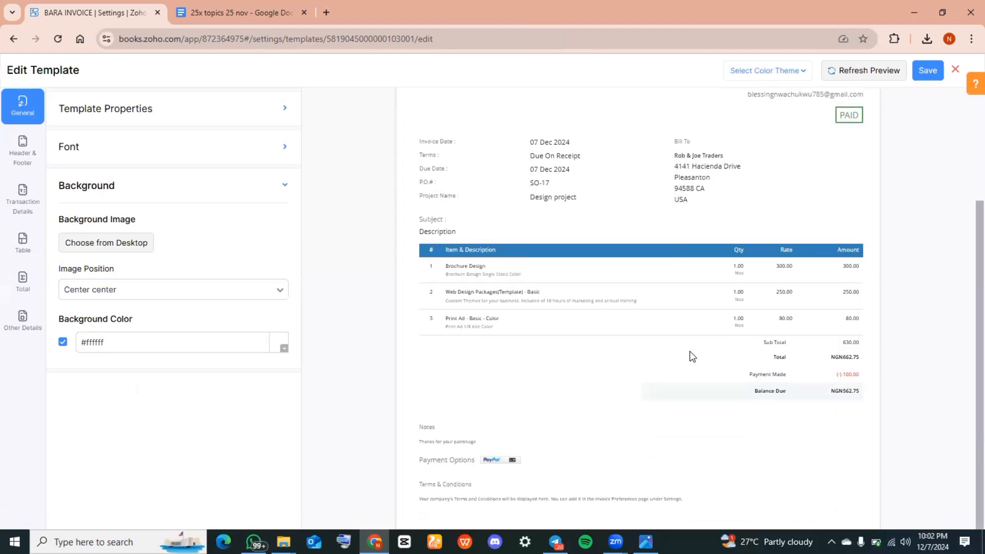
scroll(689, 351, "down", 3)
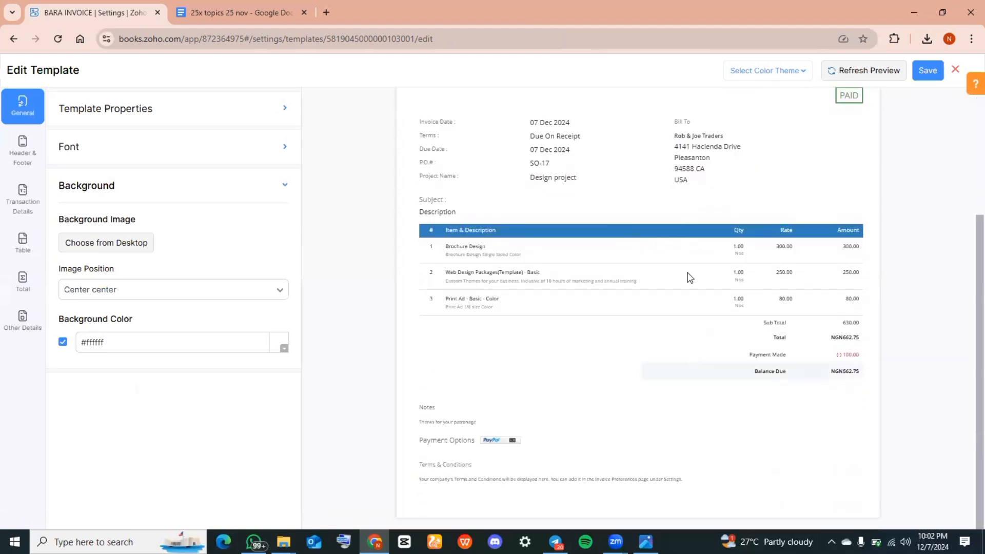
scroll(687, 277, "up", 3)
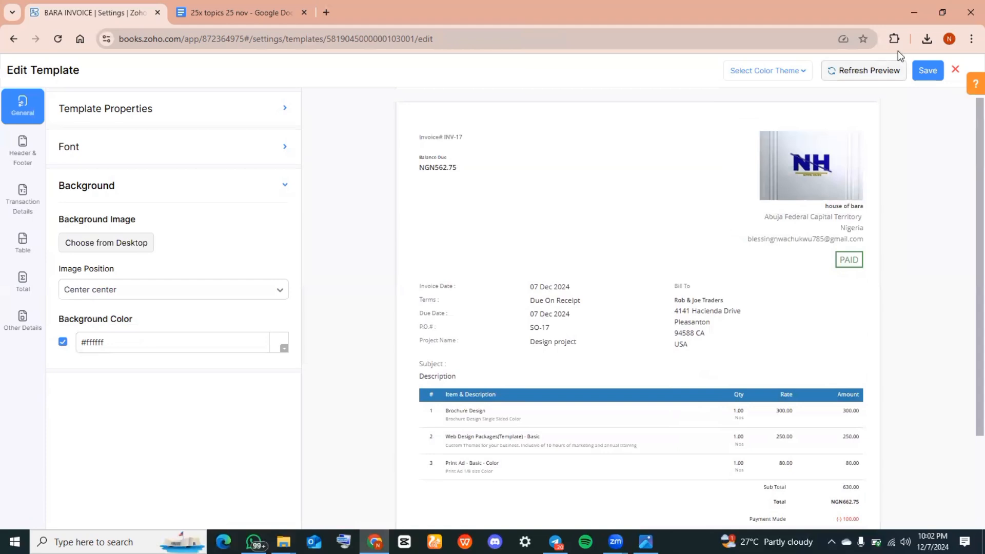
left_click(929, 73)
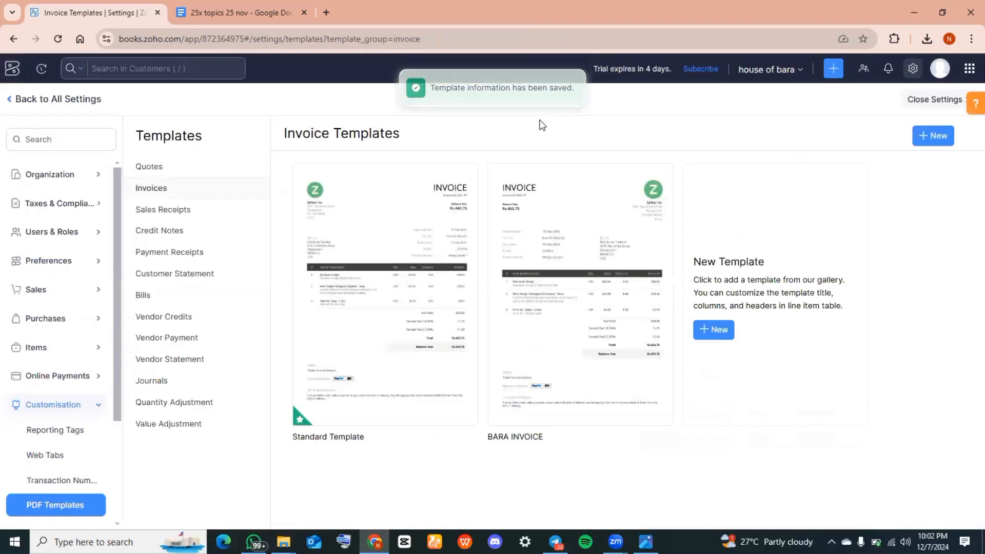
Set the Standard Template as the default invoice template
mouse_move(449, 336)
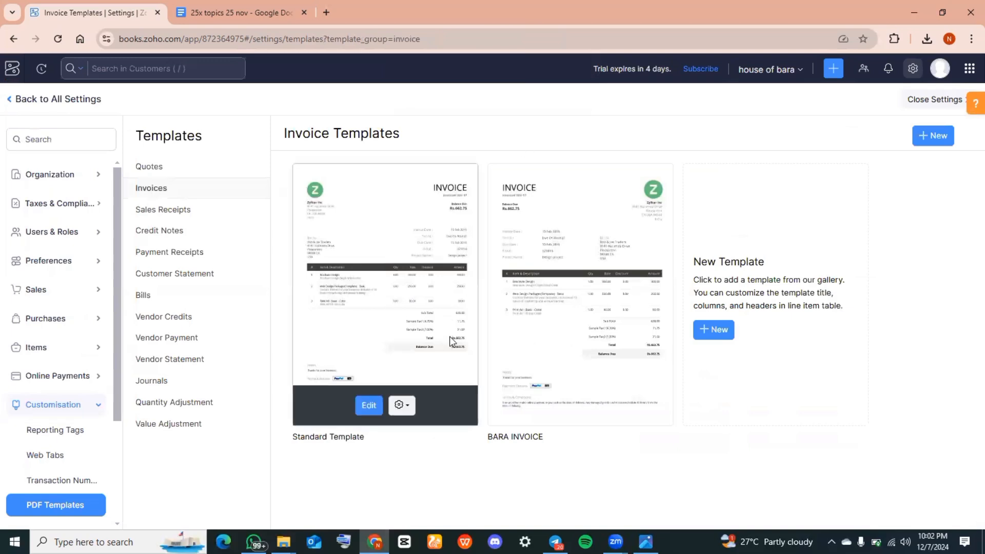
left_click(401, 407)
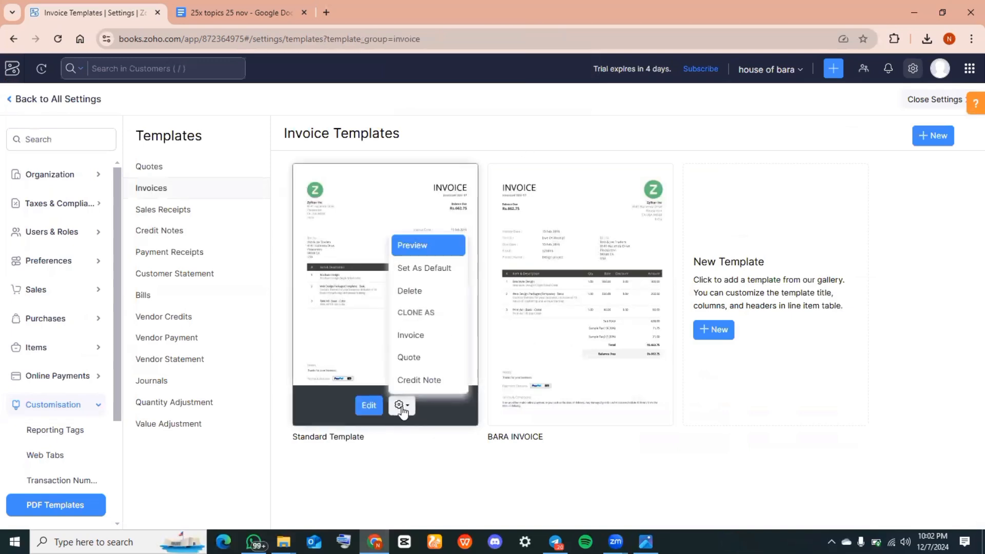
left_click(437, 271)
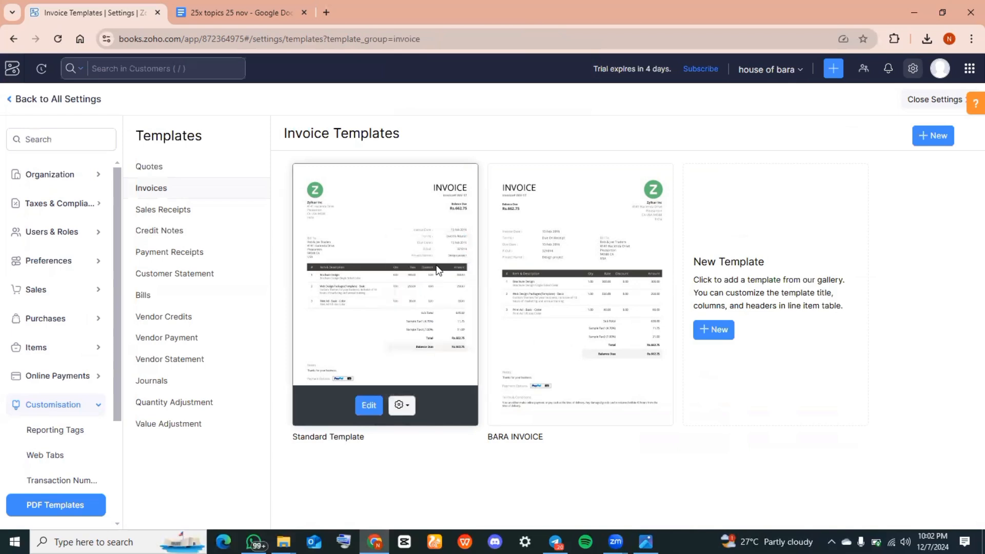